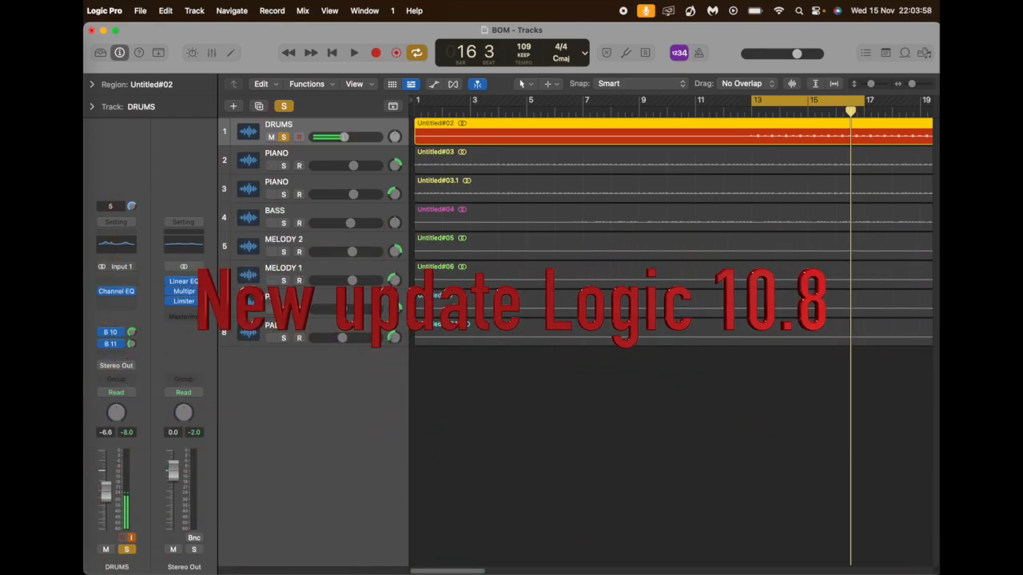
# Check the installed Logic Pro version in its About window, and close that window
pyautogui.click(112, 10)
pyautogui.click(114, 30)
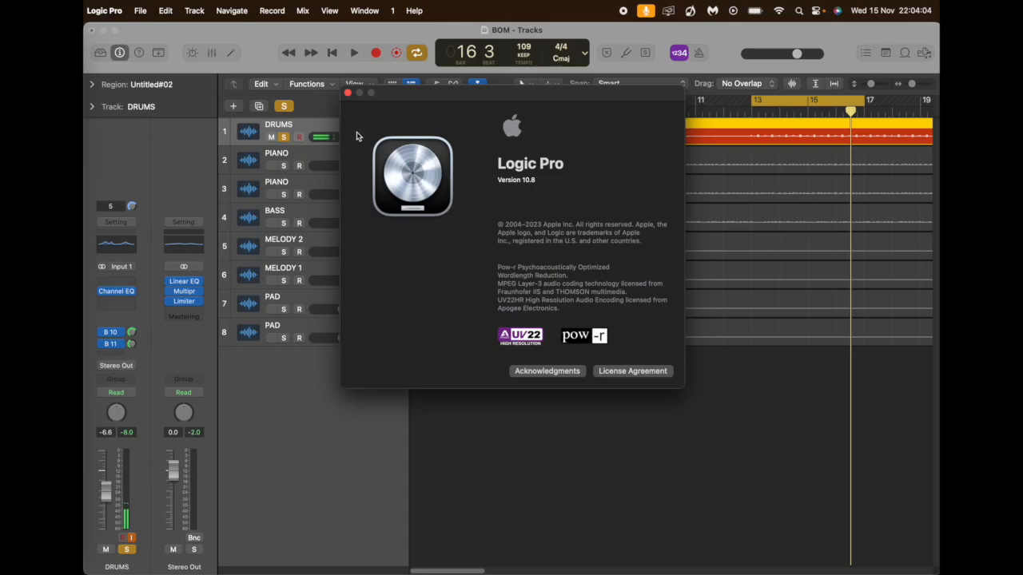
pyautogui.click(347, 93)
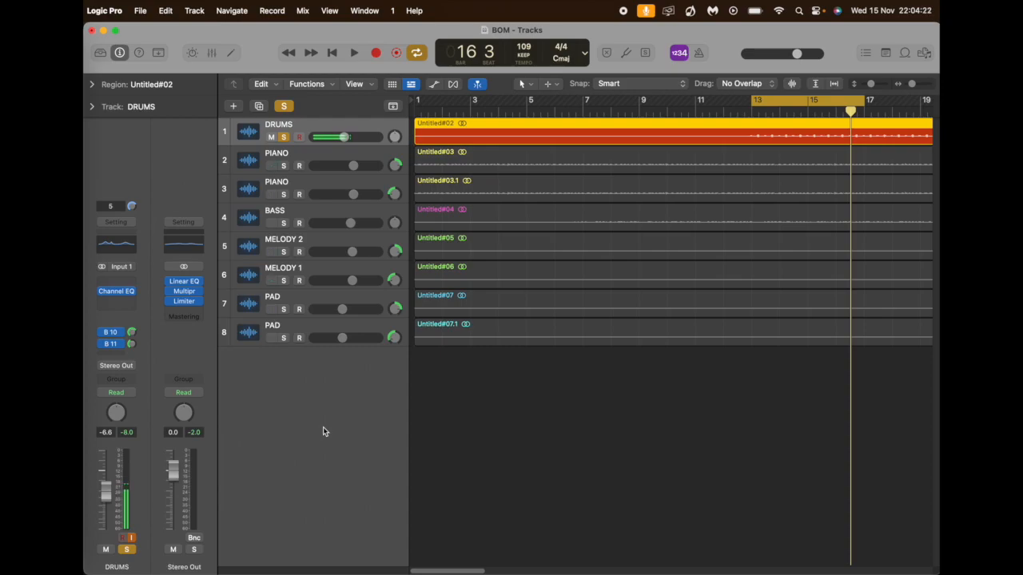
# Audition the soloed DRUMS track briefly and insert a stereo Beat Breaker in the free effect slot below its Channel EQ
pyautogui.press('space')
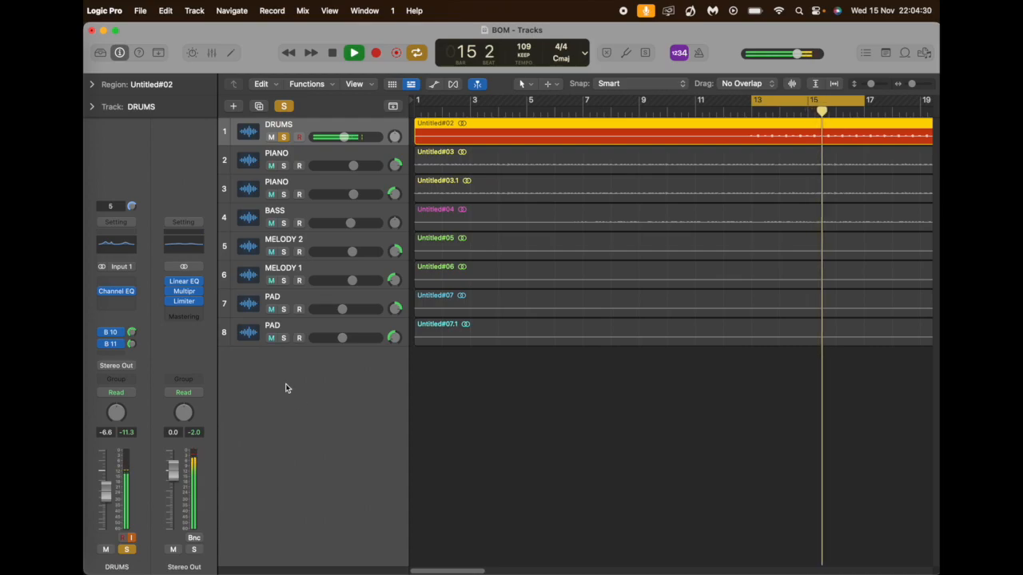
pyautogui.press('space')
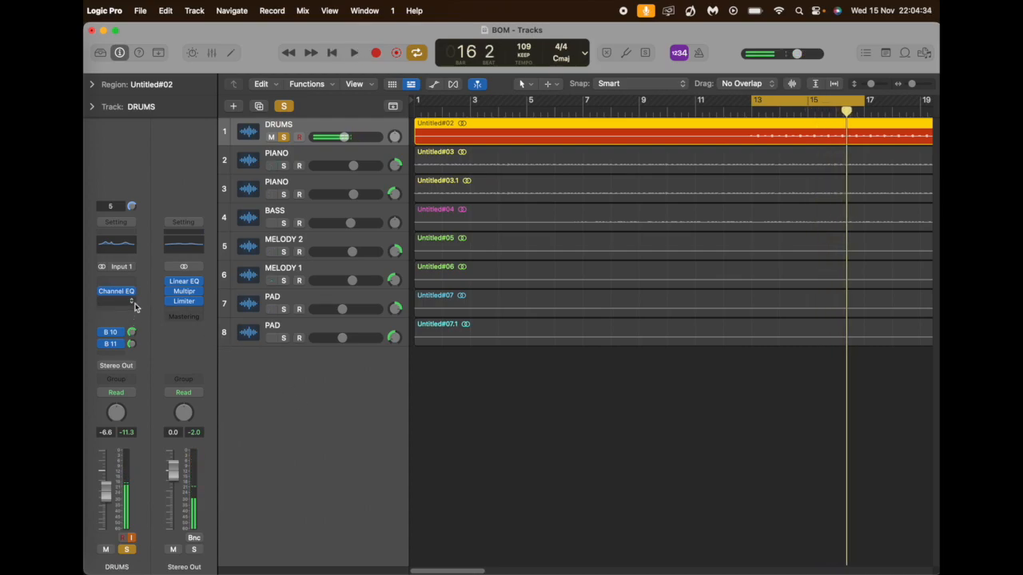
pyautogui.click(133, 302)
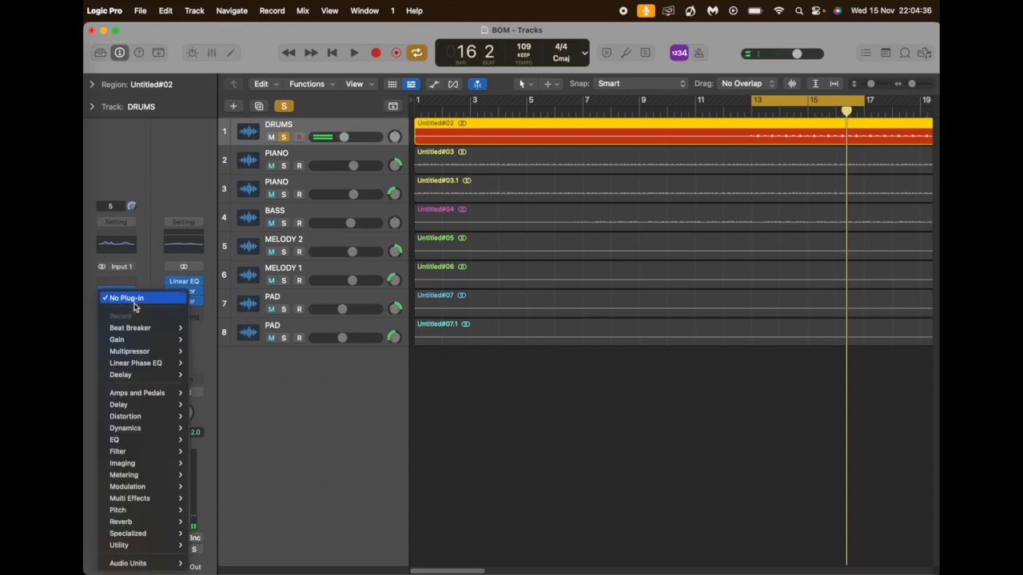
pyautogui.moveTo(146, 410)
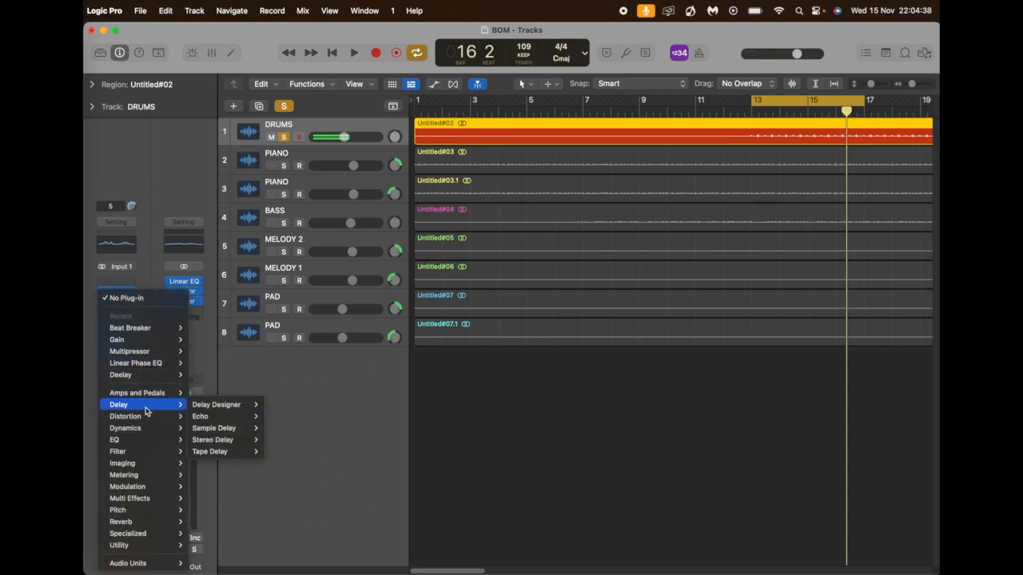
pyautogui.moveTo(155, 503)
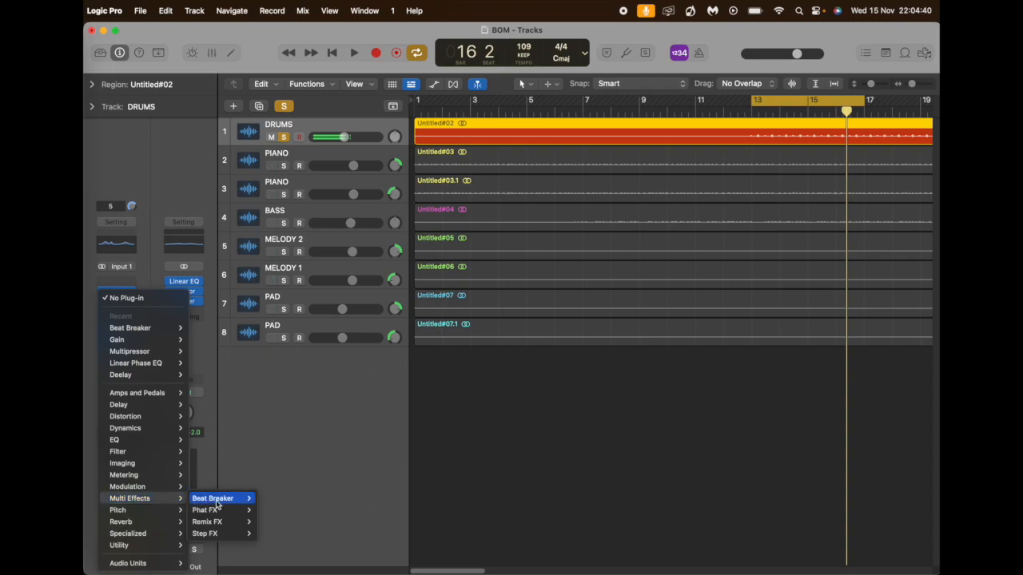
pyautogui.moveTo(238, 502)
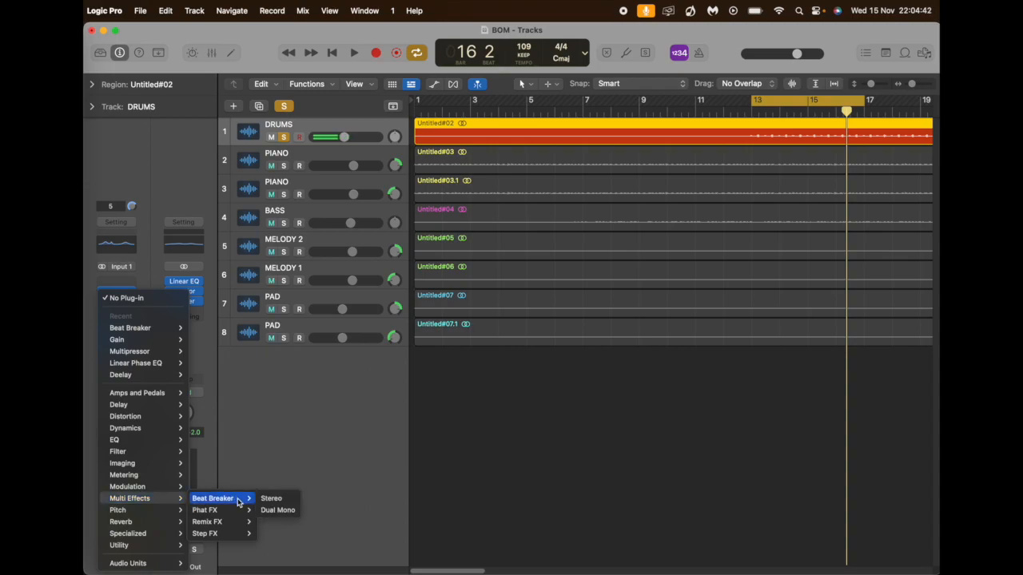
pyautogui.click(272, 499)
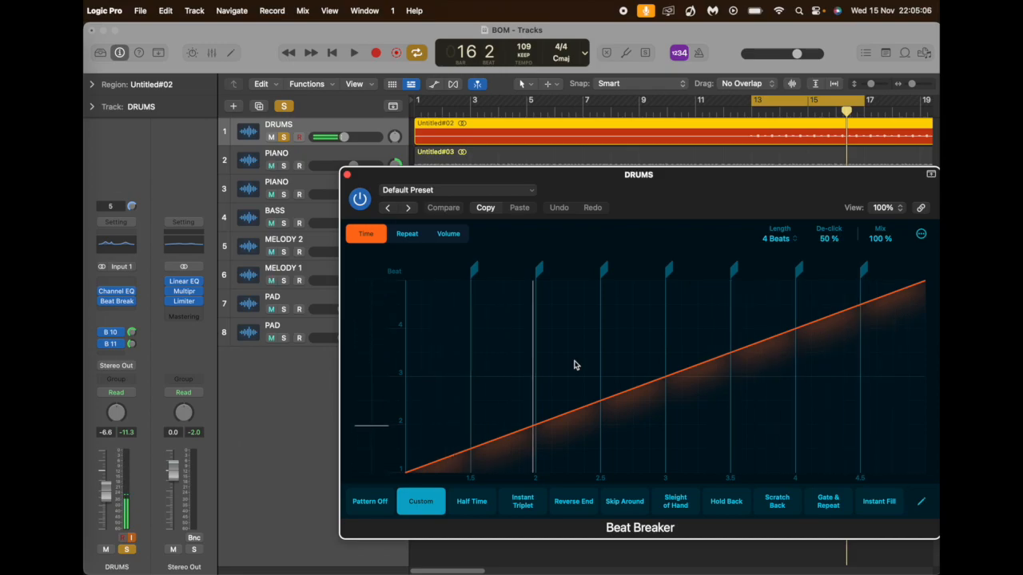
# Start playback of the cycled drums and load Beat Breaker's Beat Repeater preset from the Basic category
pyautogui.press('space')
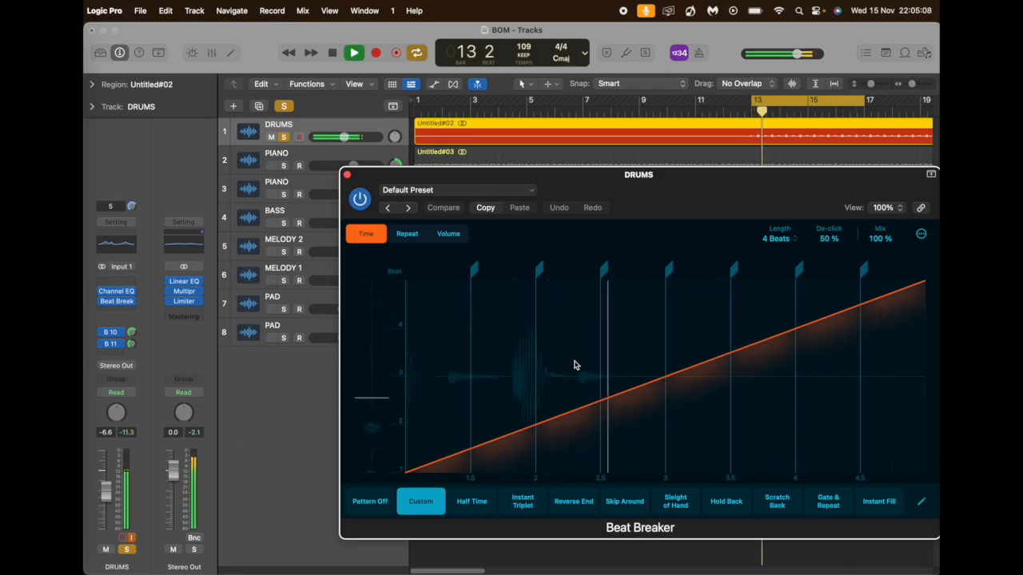
pyautogui.click(482, 190)
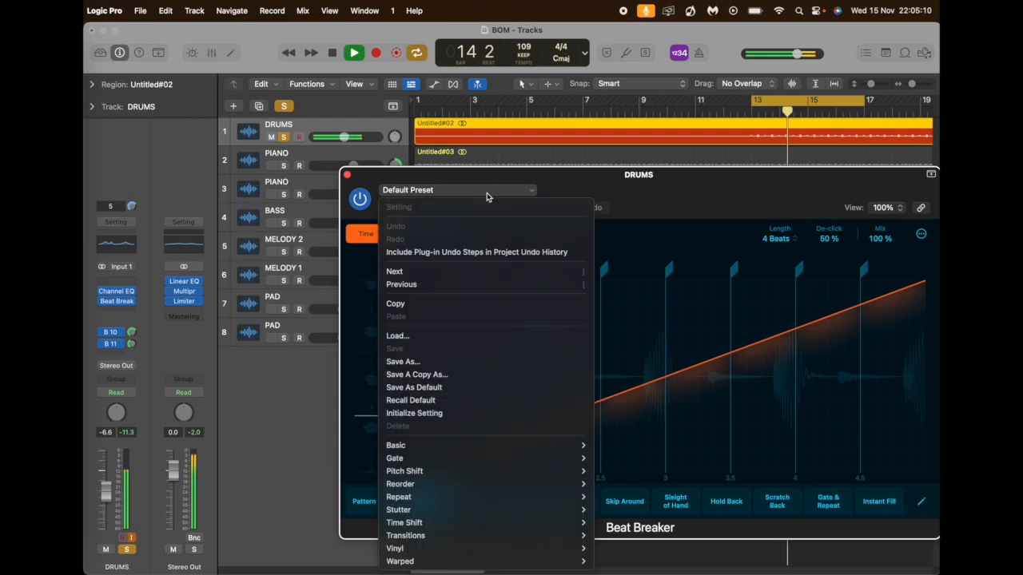
pyautogui.moveTo(461, 446)
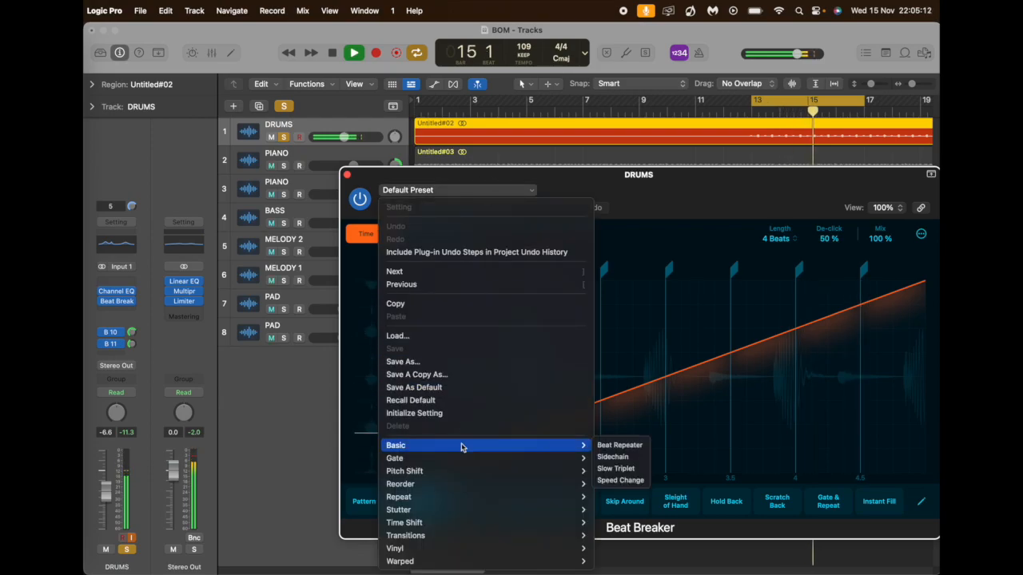
pyautogui.click(619, 446)
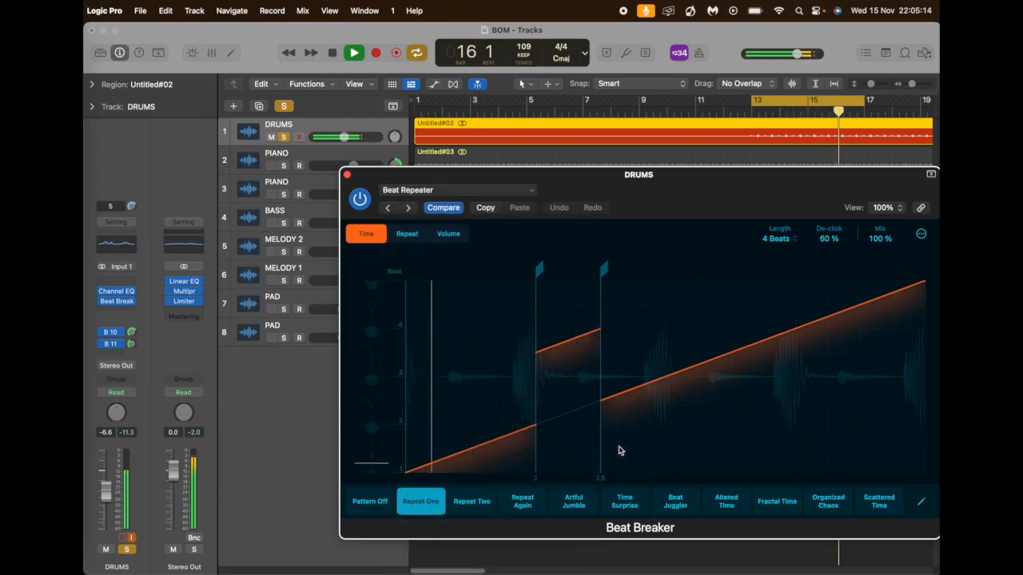
# Audition the Repeat Two, Repeat Again, Artful Jumble, Time Surprise, Beat Juggler, Altered Time and Fractal Time patterns in turn during playback
pyautogui.click(478, 501)
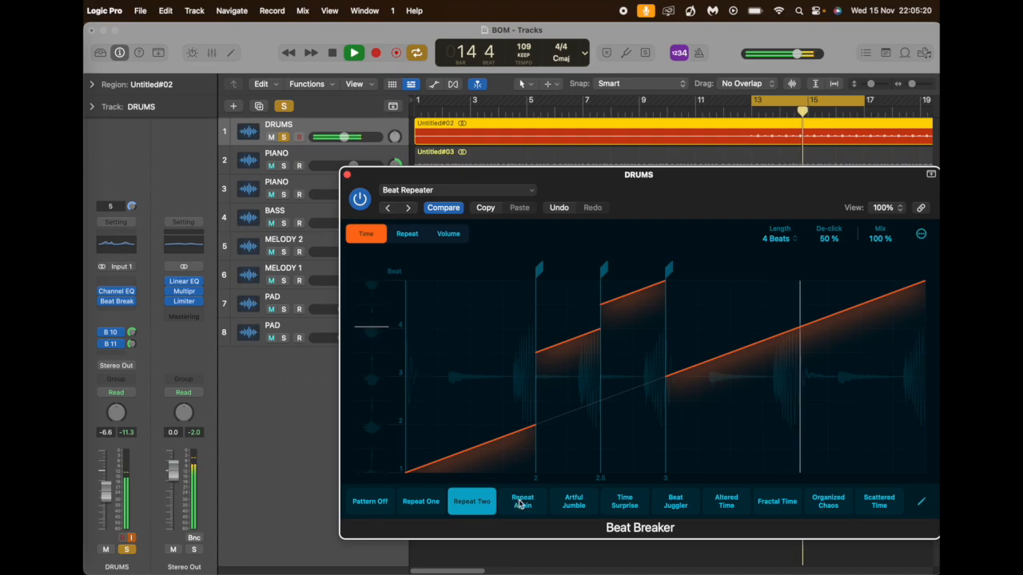
pyautogui.click(521, 503)
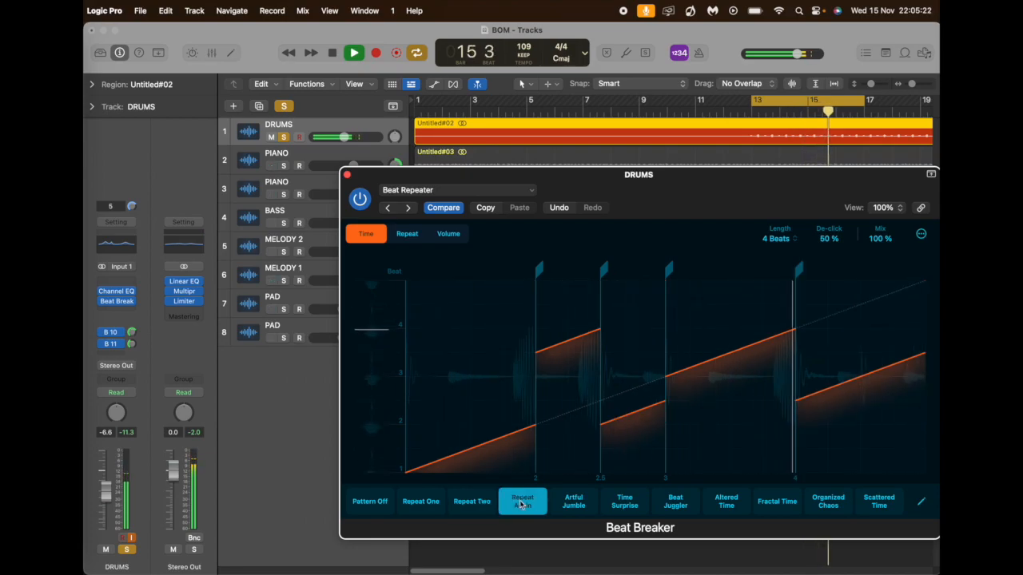
pyautogui.click(596, 502)
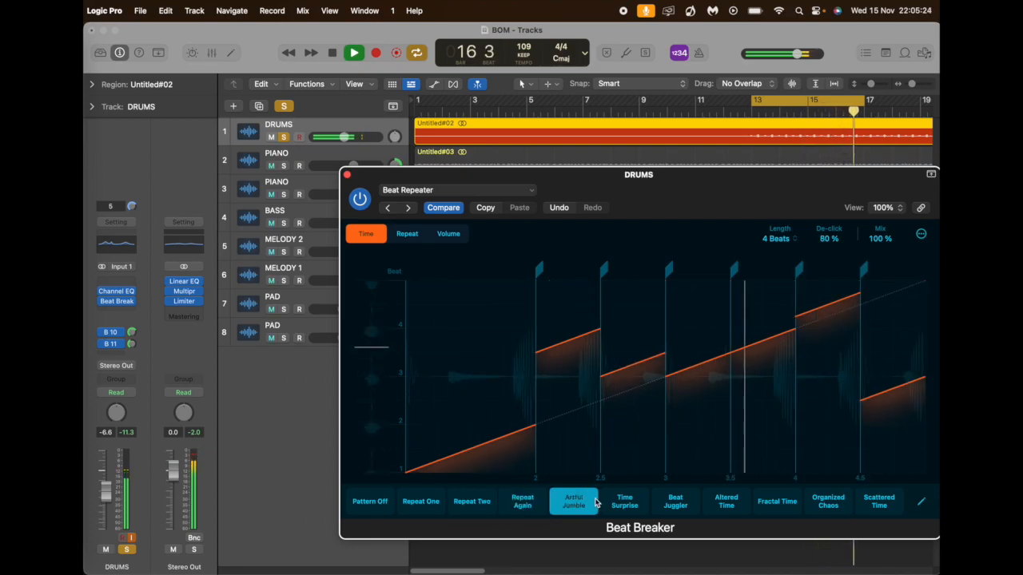
pyautogui.click(627, 501)
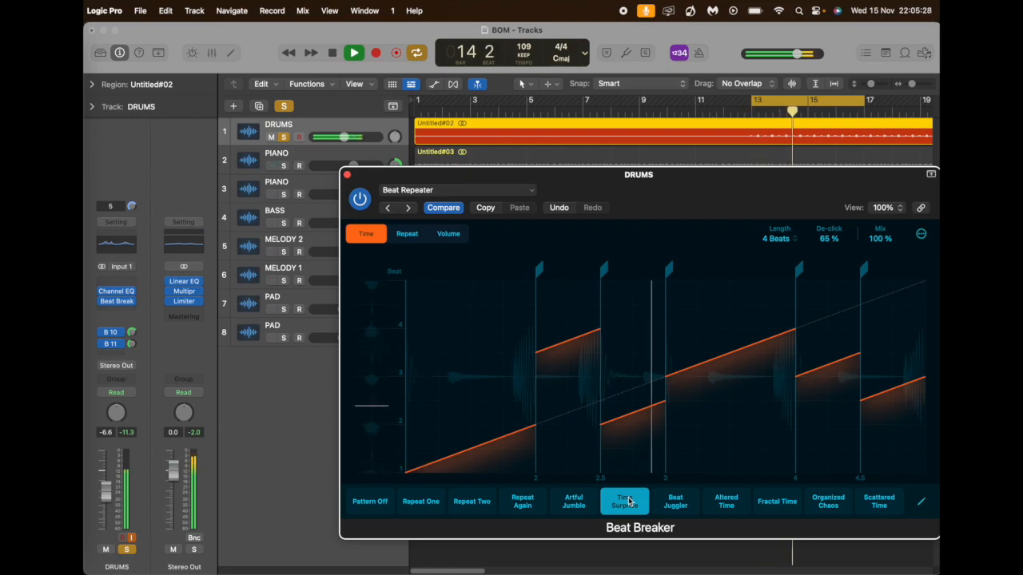
pyautogui.click(680, 507)
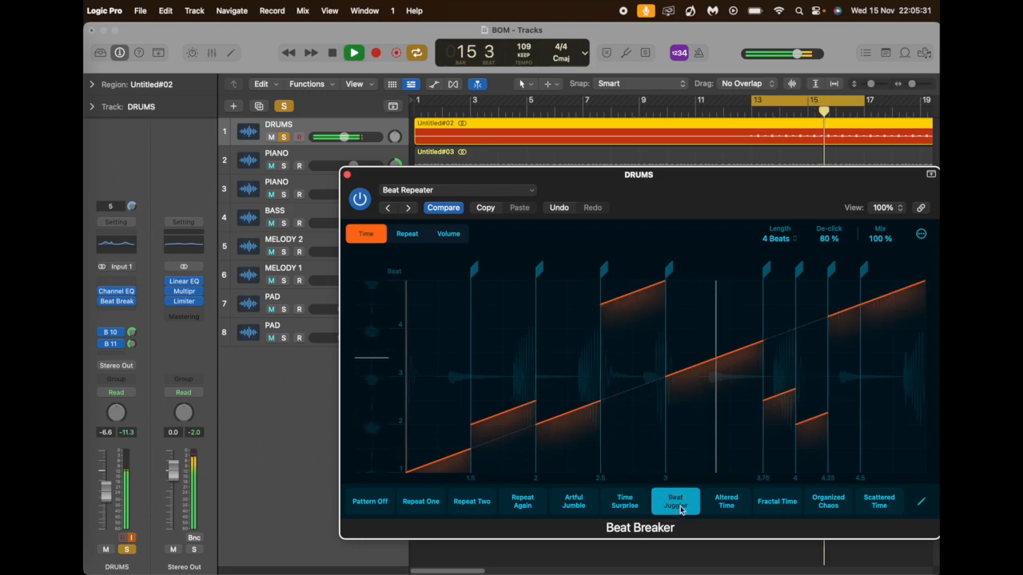
pyautogui.click(724, 501)
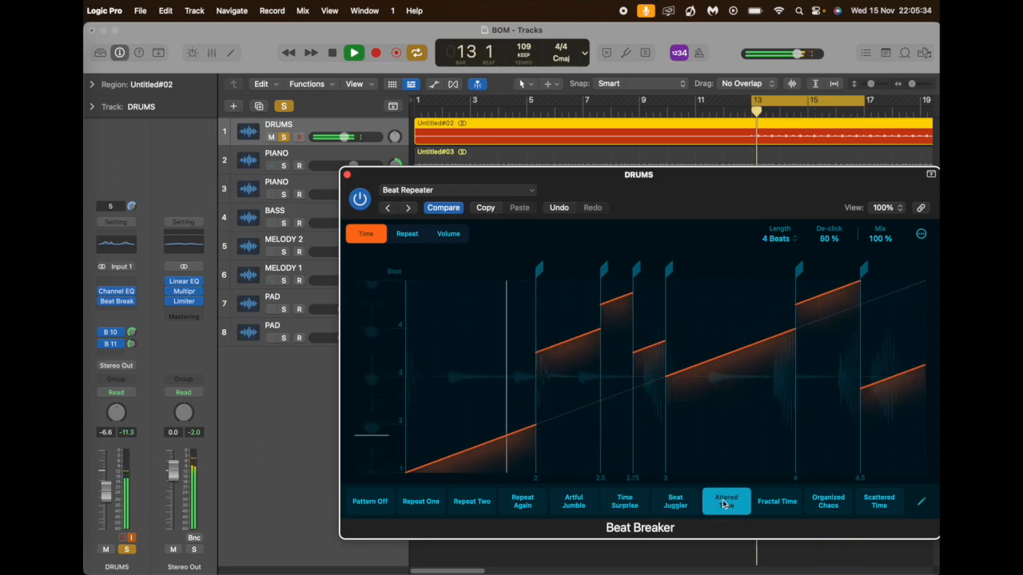
pyautogui.click(773, 503)
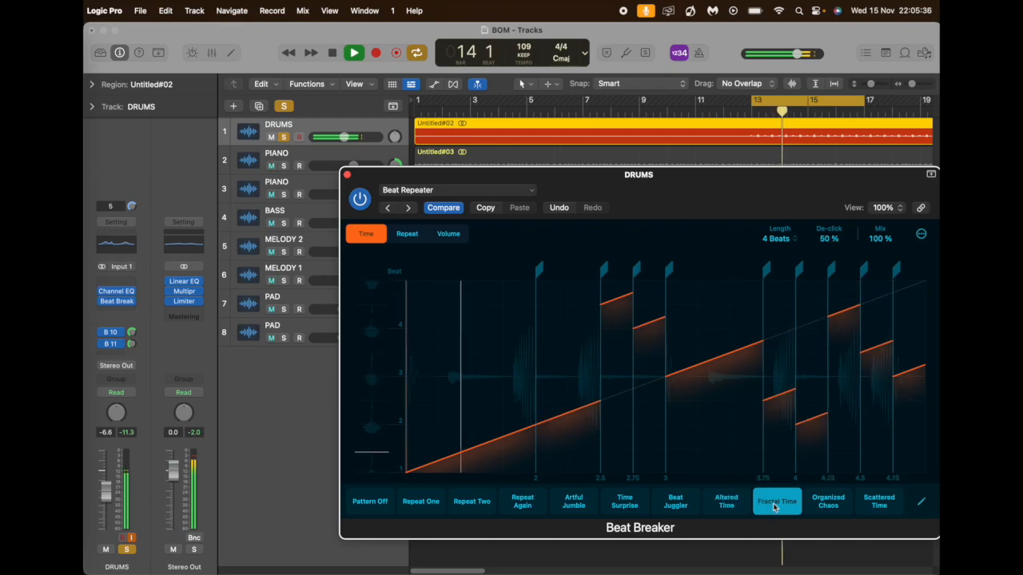
# Browse Beat Breaker's preset categories and load the Action Decay preset from Reorder
pyautogui.click(463, 190)
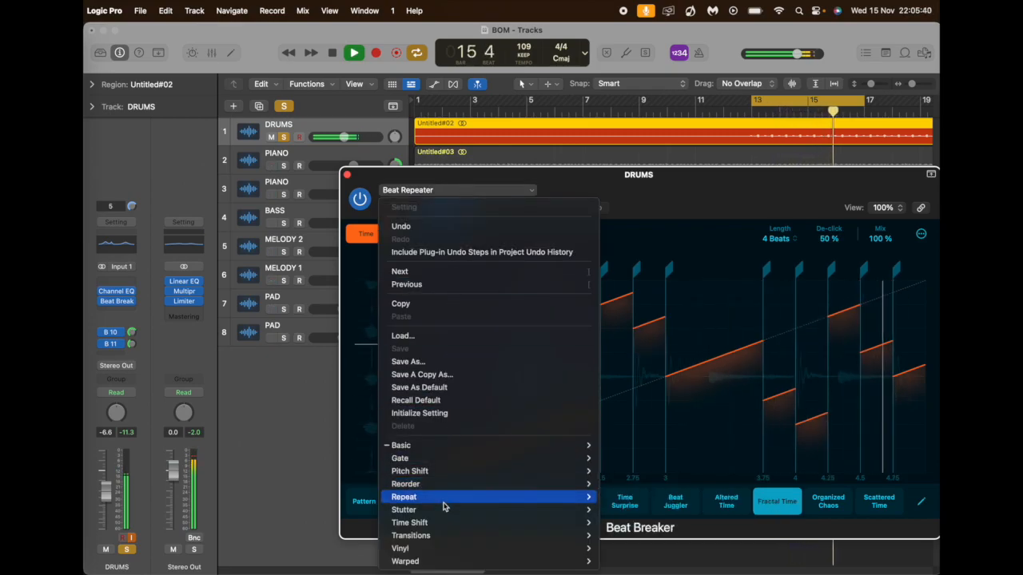
pyautogui.moveTo(448, 472)
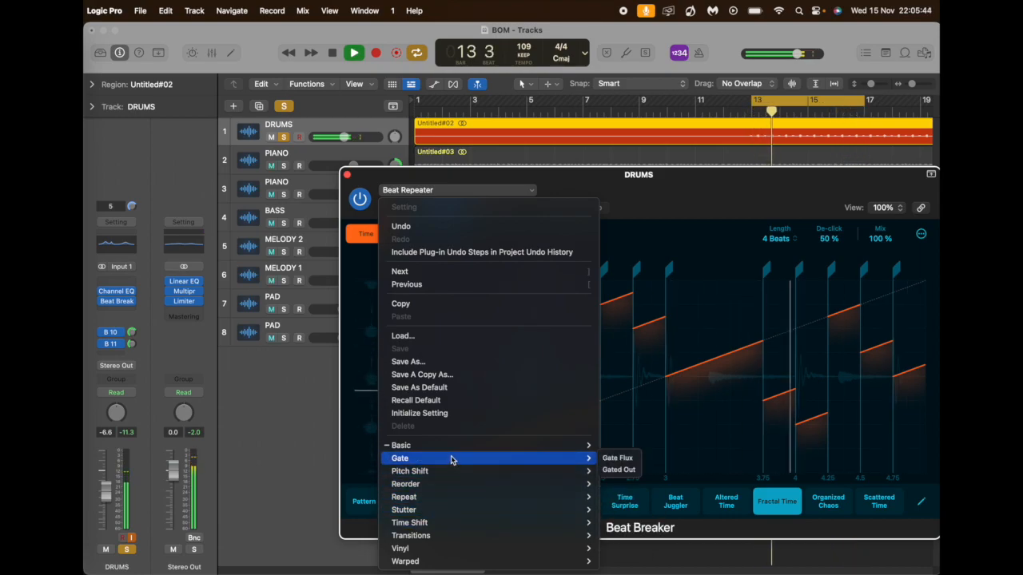
pyautogui.moveTo(451, 490)
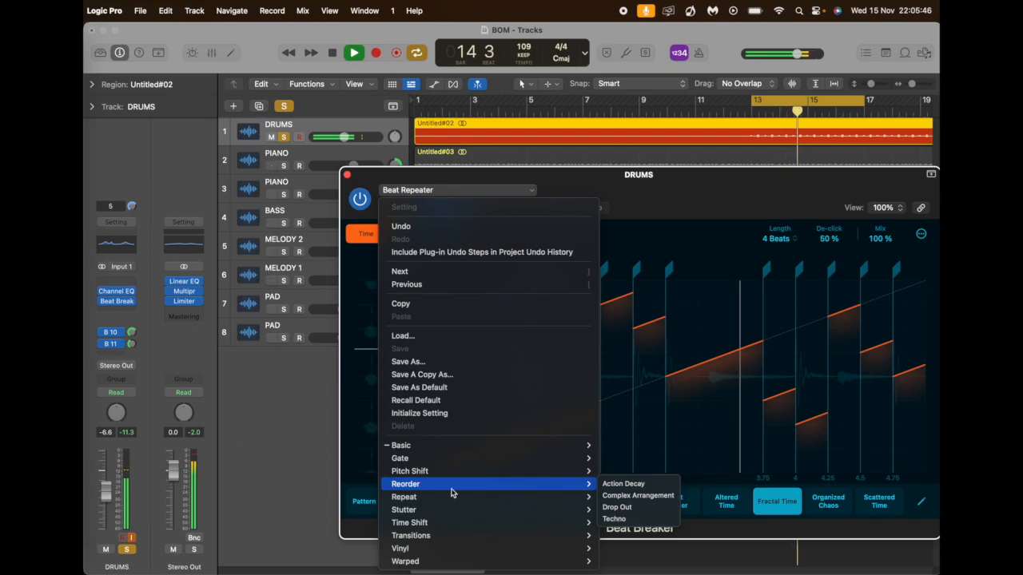
pyautogui.click(623, 483)
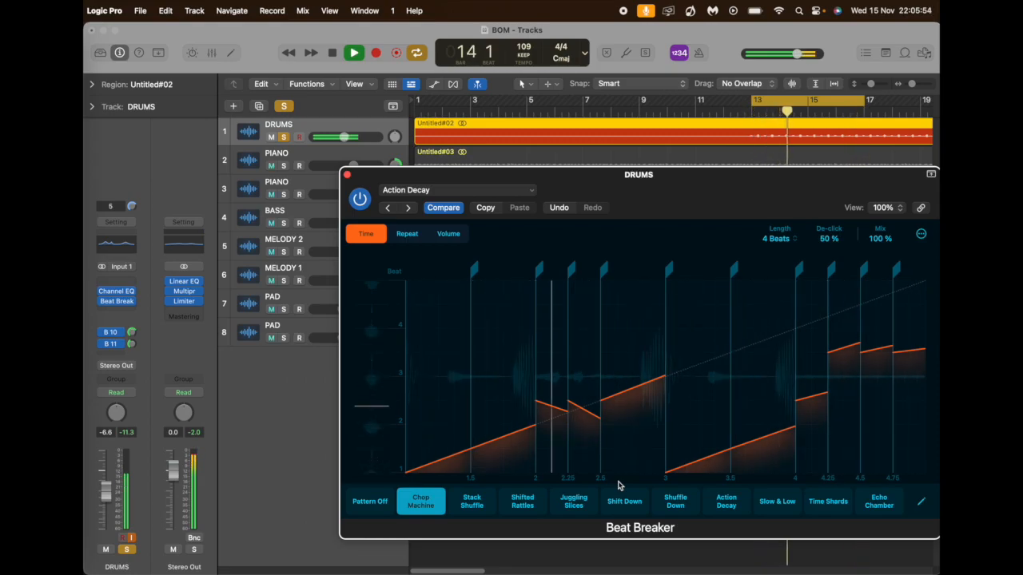
# Audition the Stack Shuffle, Shifted Rattles, Juggling Slices, Shift Down, Shuffle Down and Slow & Low patterns in turn during playback
pyautogui.click(473, 503)
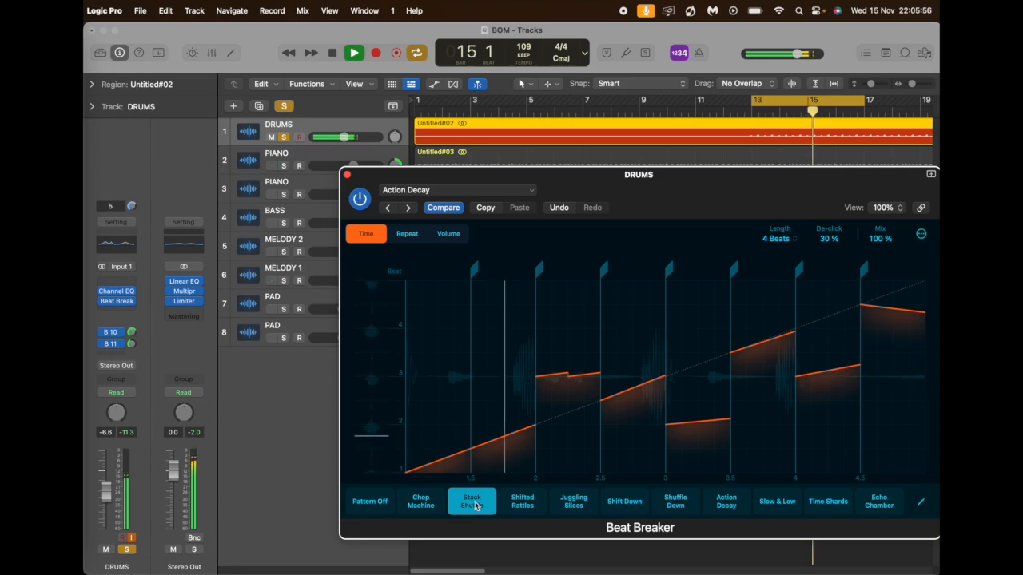
pyautogui.click(525, 504)
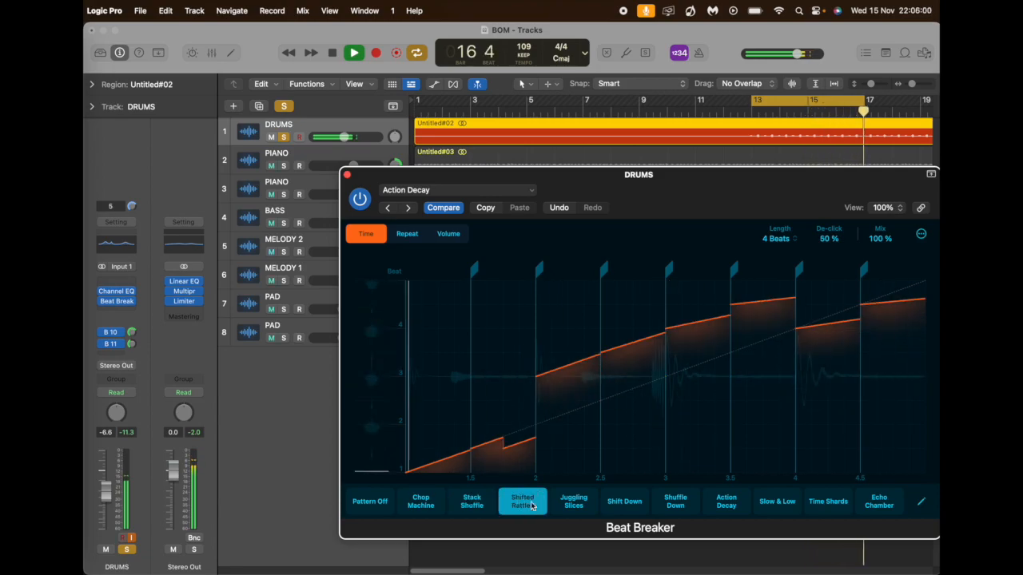
pyautogui.click(579, 501)
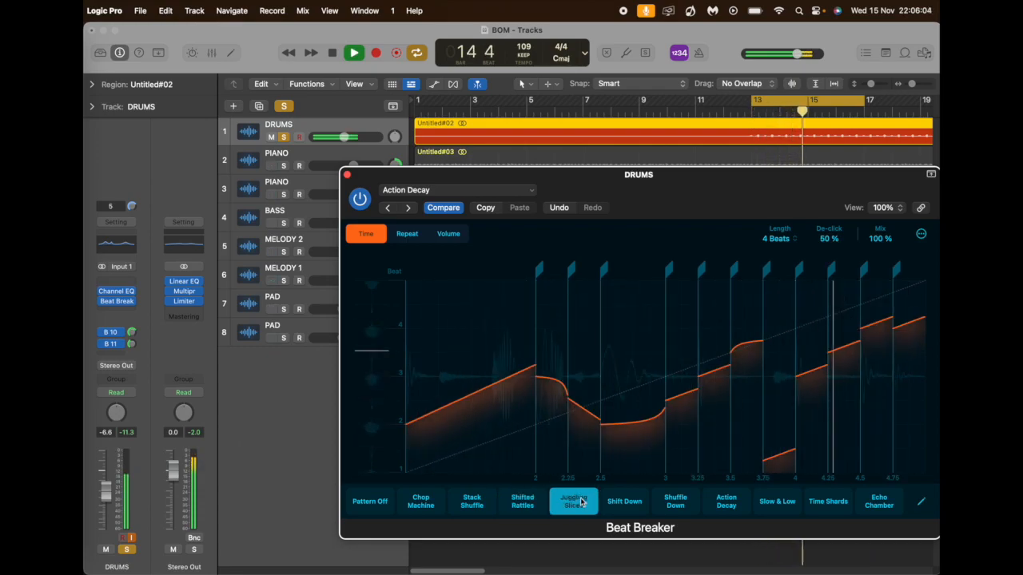
pyautogui.click(613, 501)
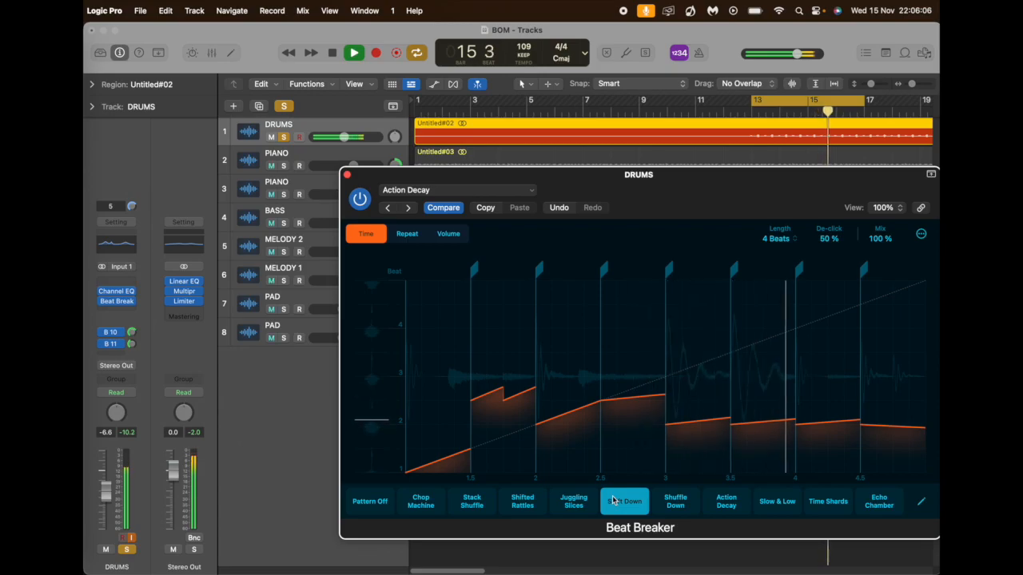
pyautogui.click(670, 506)
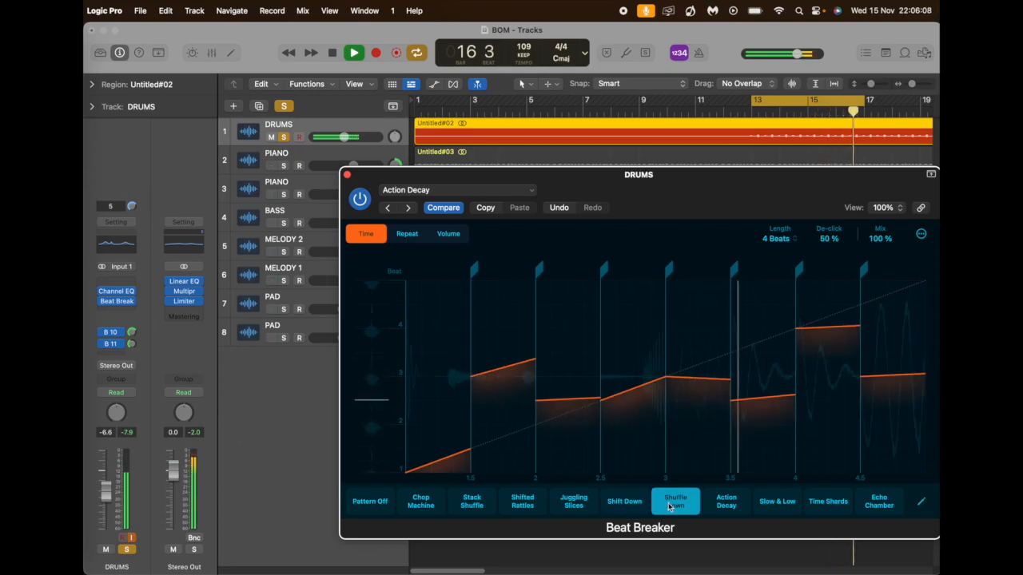
pyautogui.click(776, 501)
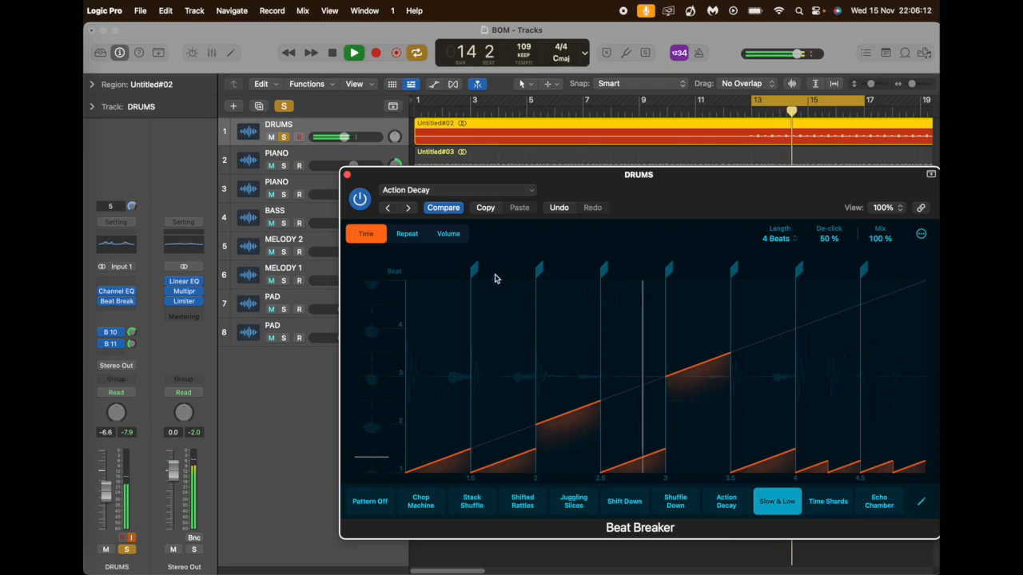
# Load the Grain Streams preset from Beat Breaker's Stutter category
pyautogui.click(444, 190)
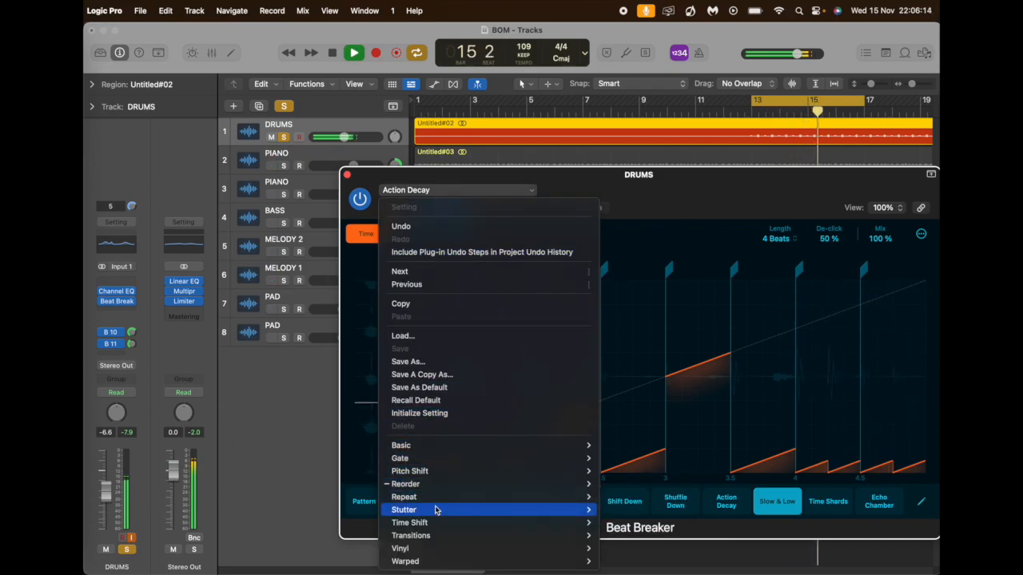
pyautogui.moveTo(436, 510)
pyautogui.click(625, 509)
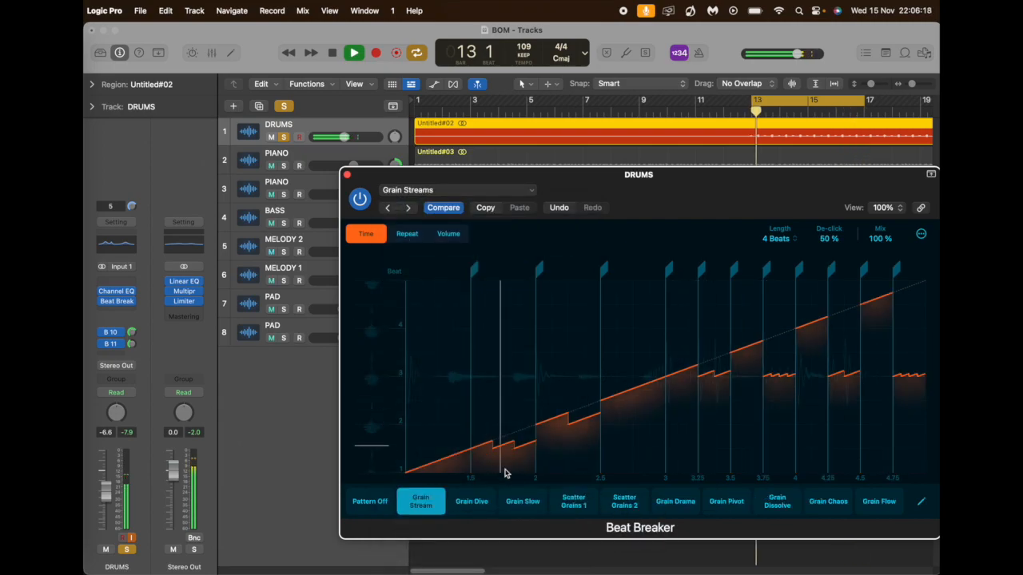
# Audition the Grain Dive and Grain Slow patterns, ending on Scatter Grains 1, while the drums play
pyautogui.click(470, 499)
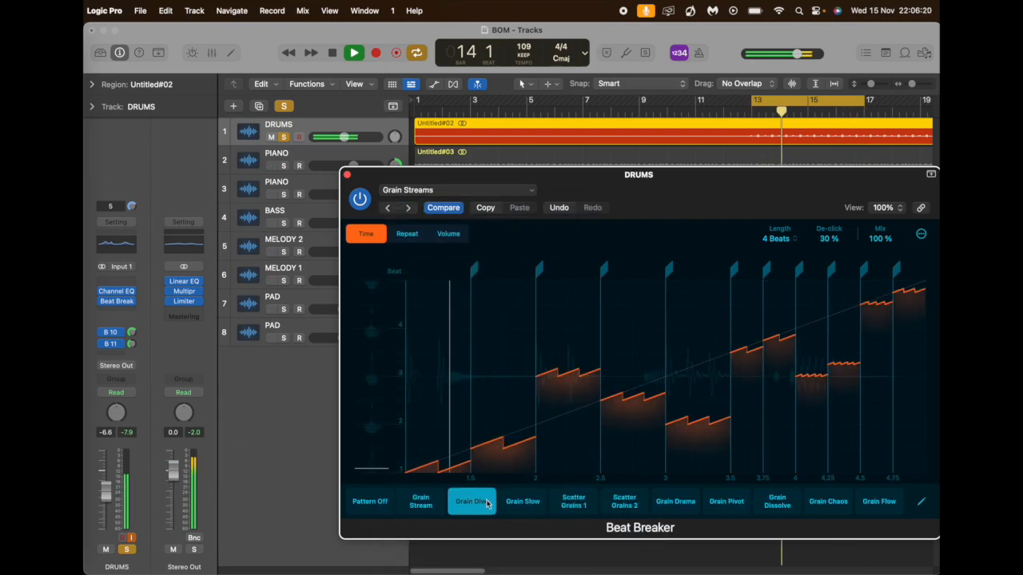
pyautogui.click(529, 508)
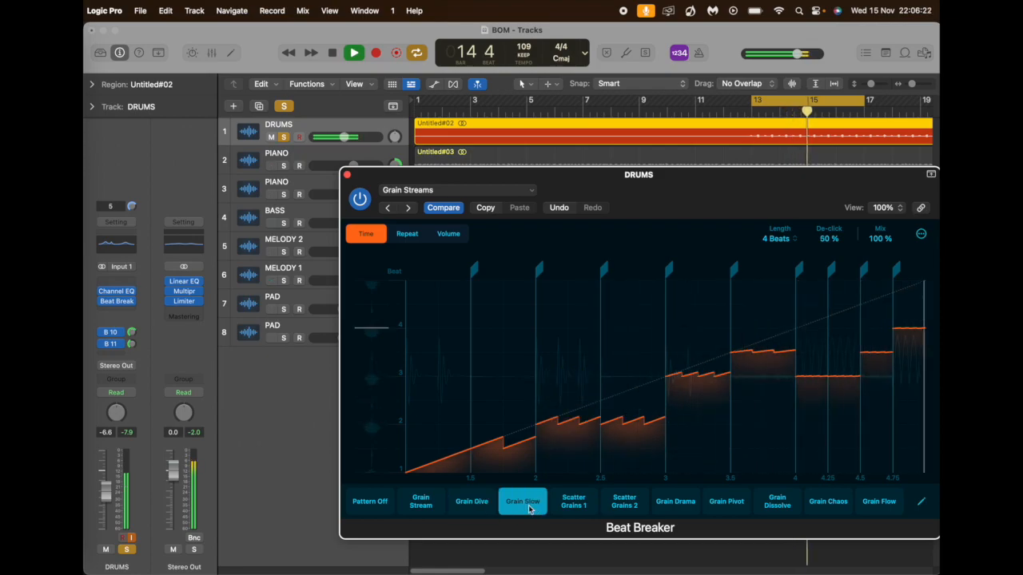
pyautogui.click(580, 505)
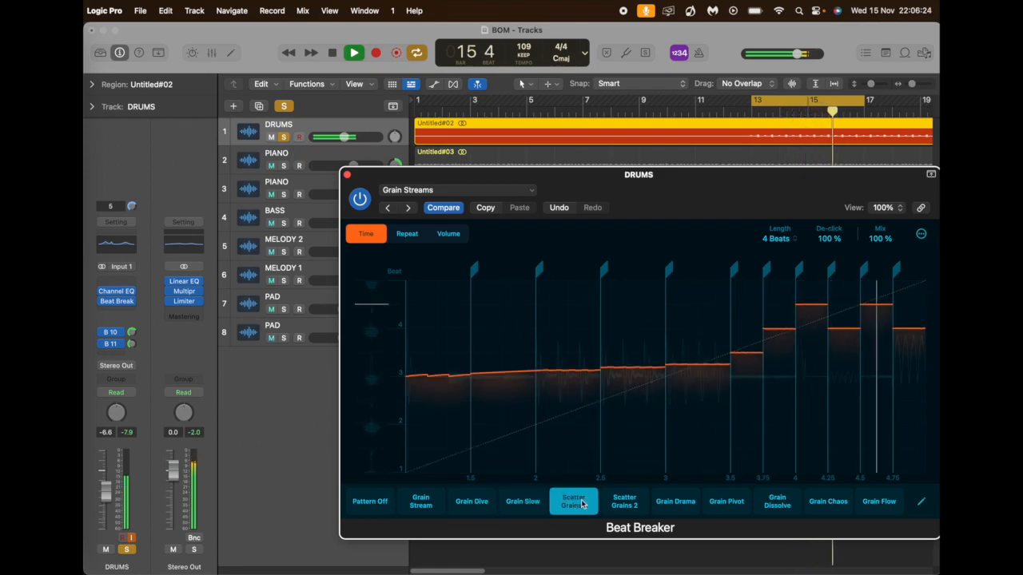
# Audition the Scatter Grains 2, Grain Drama and Grain Pivot patterns in turn while the drums play
pyautogui.click(624, 501)
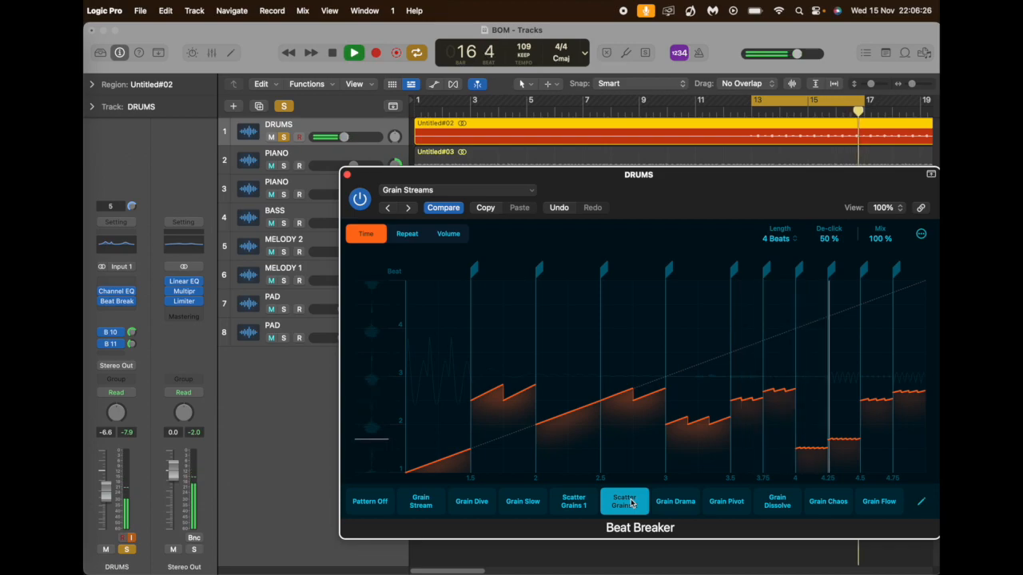
pyautogui.click(684, 503)
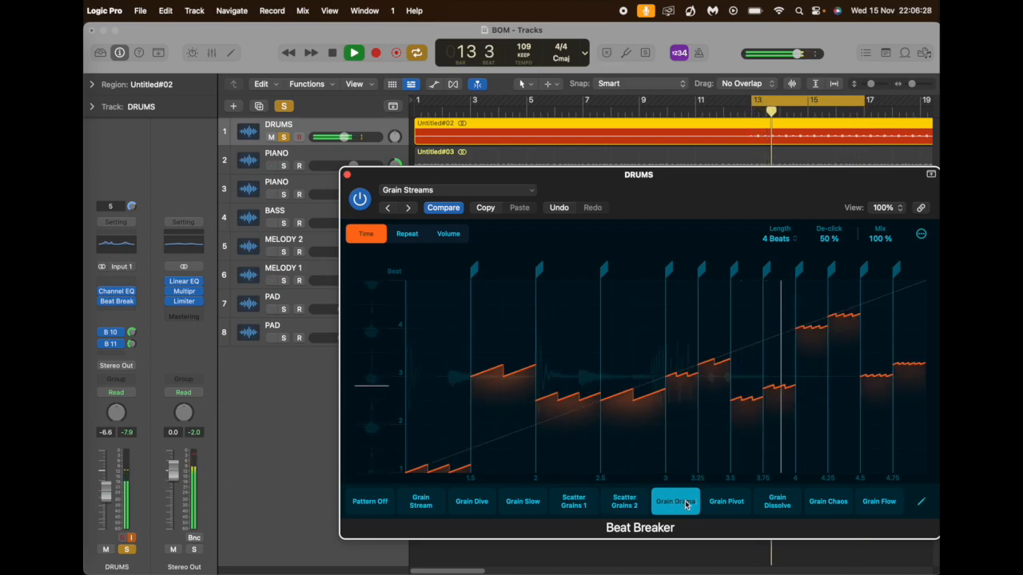
pyautogui.click(729, 503)
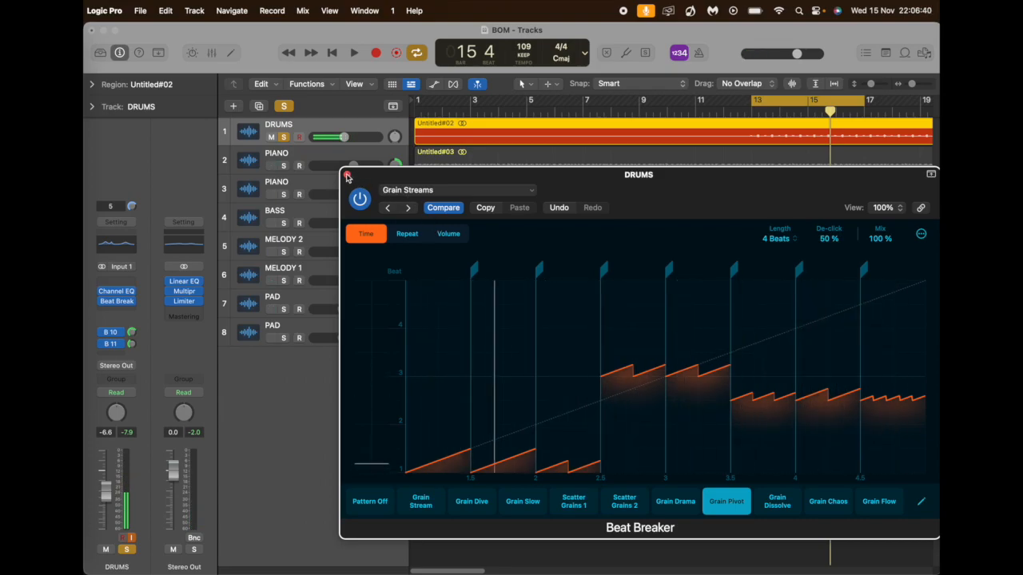
# Close Beat Breaker and remove it from the DRUMS channel strip
pyautogui.click(346, 173)
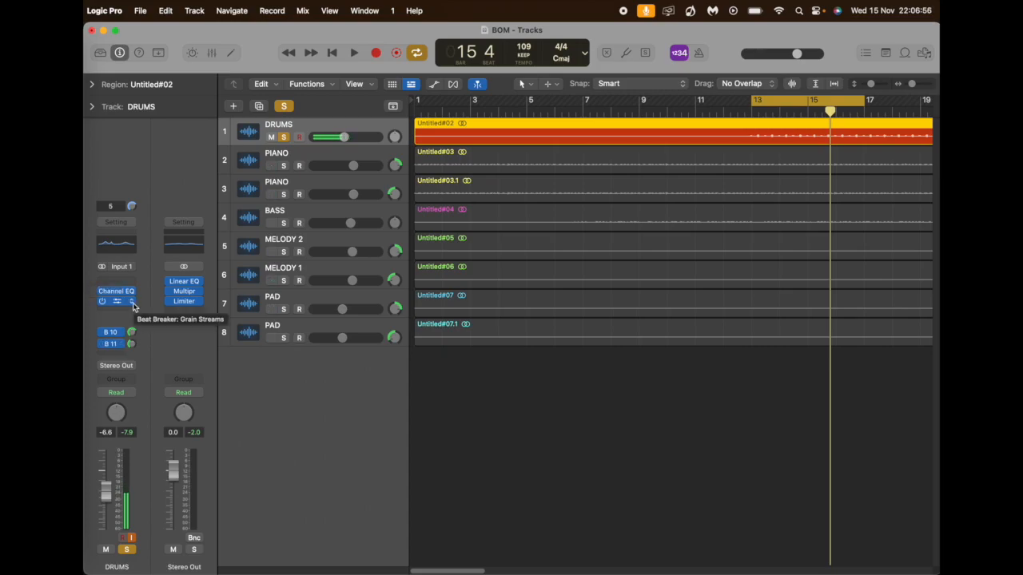
pyautogui.click(134, 307)
pyautogui.click(159, 299)
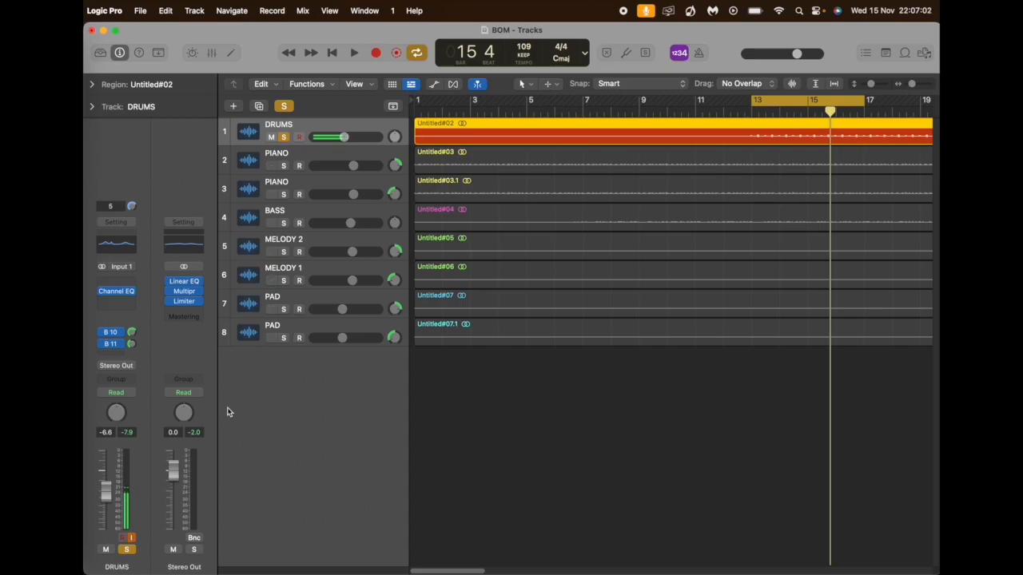
# Unsolo the DRUMS track and play the cycled section with the full mix
pyautogui.click(284, 137)
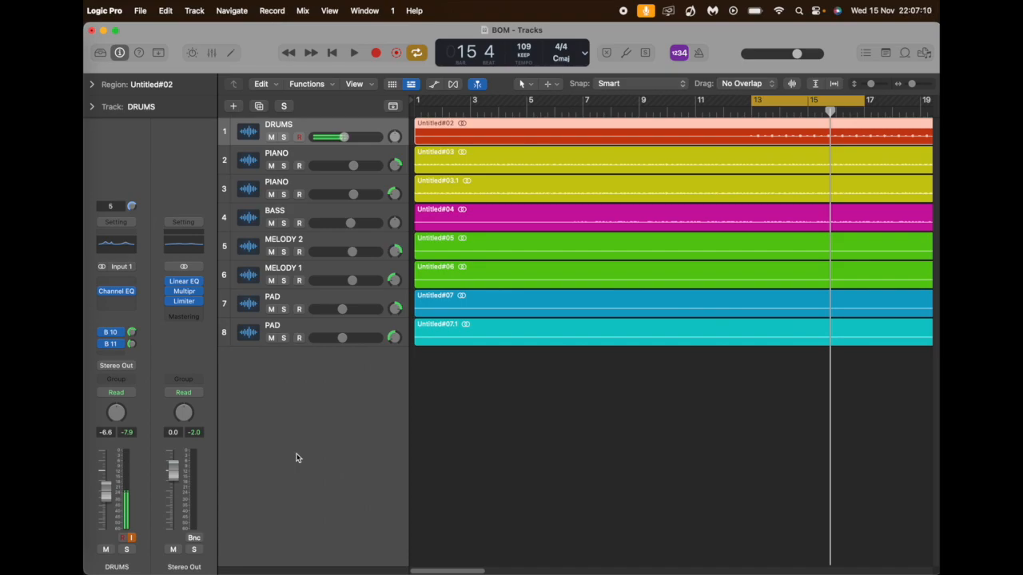
pyautogui.press('space')
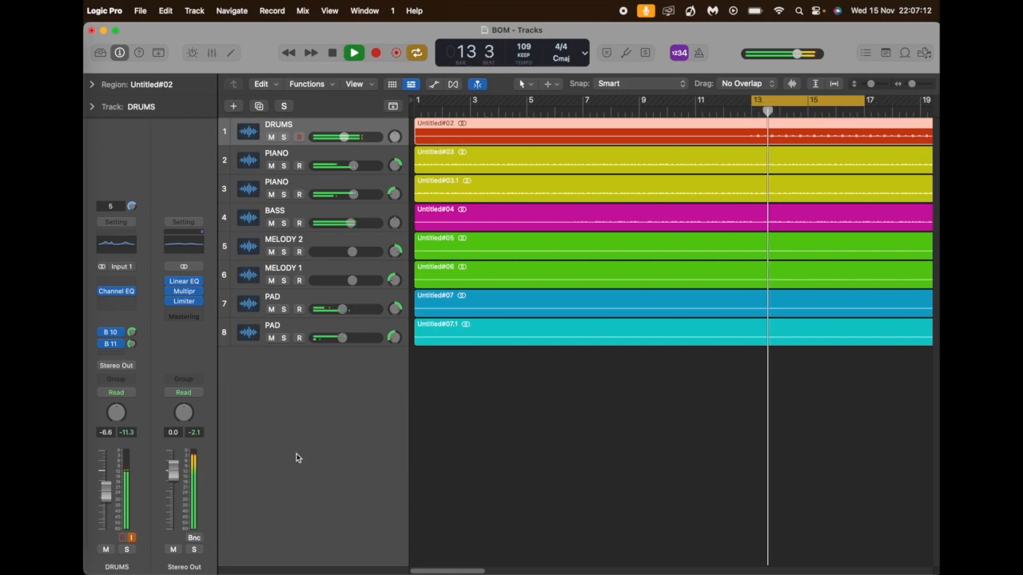
# Add Mastering Assistant to the Stereo Out channel and set its Auto EQ amount to 97 %
pyautogui.click(185, 318)
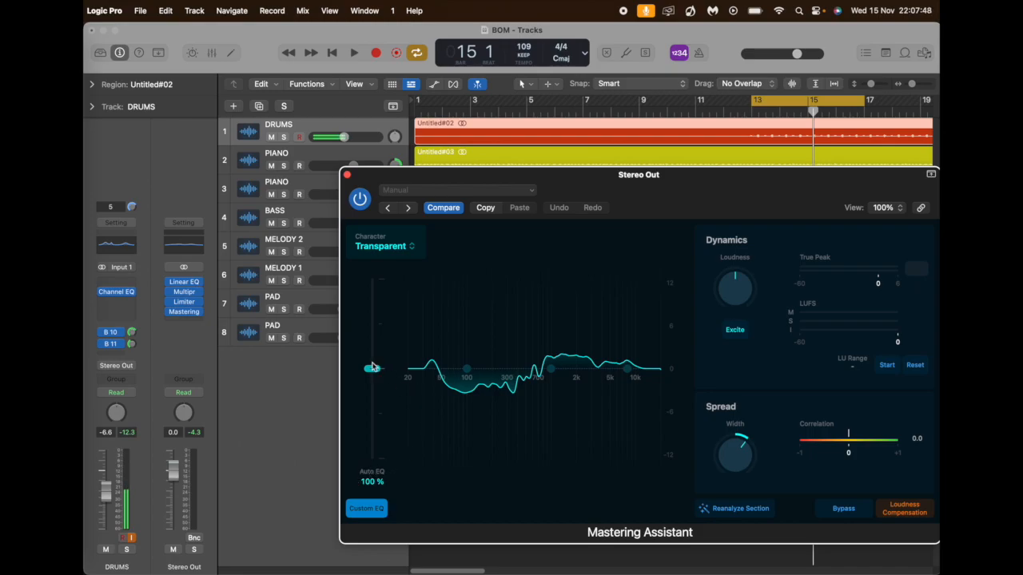
pyautogui.moveTo(371, 368)
pyautogui.mouseDown()
pyautogui.moveTo(368, 265)
pyautogui.moveTo(367, 476)
pyautogui.moveTo(365, 360)
pyautogui.moveTo(364, 374)
pyautogui.mouseUp()
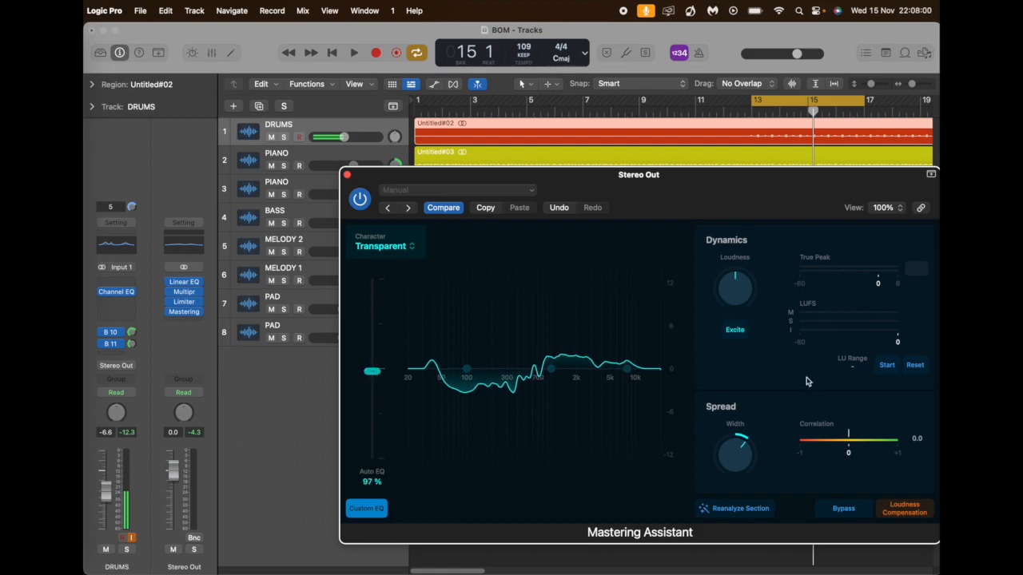
# Change Mastering Assistant's Character to Punch and check the other available character options
pyautogui.click(412, 251)
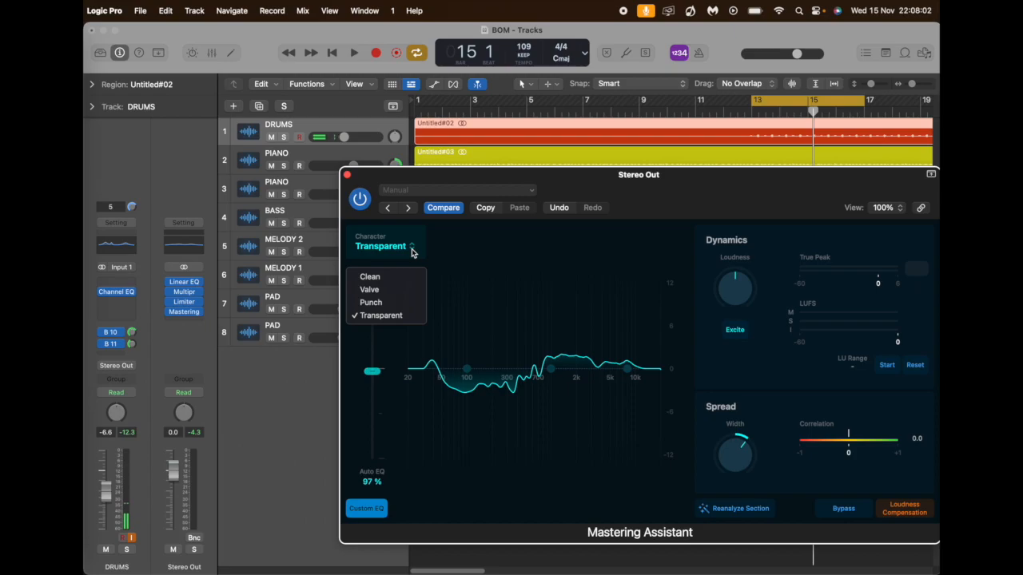
pyautogui.click(384, 306)
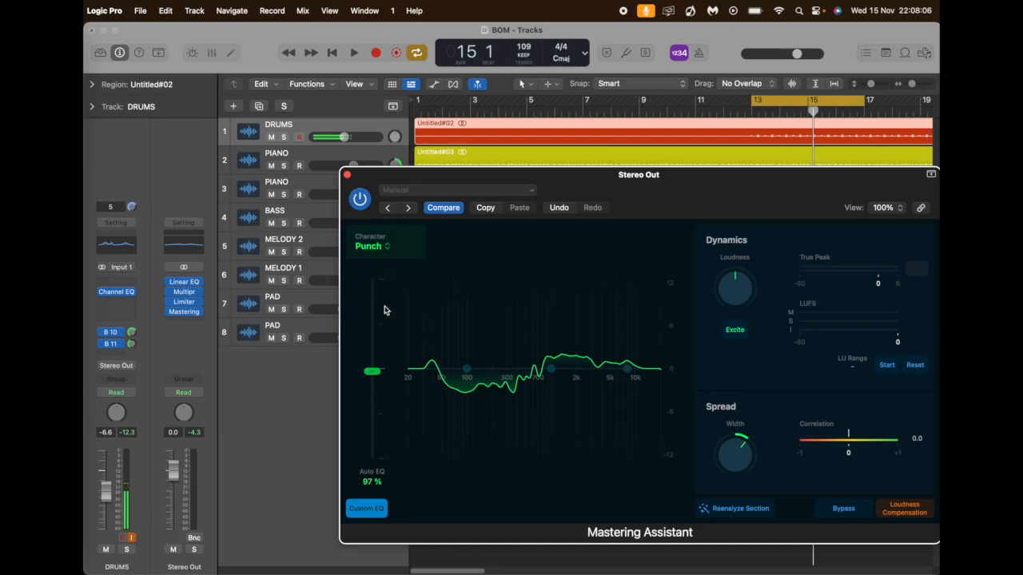
pyautogui.click(388, 252)
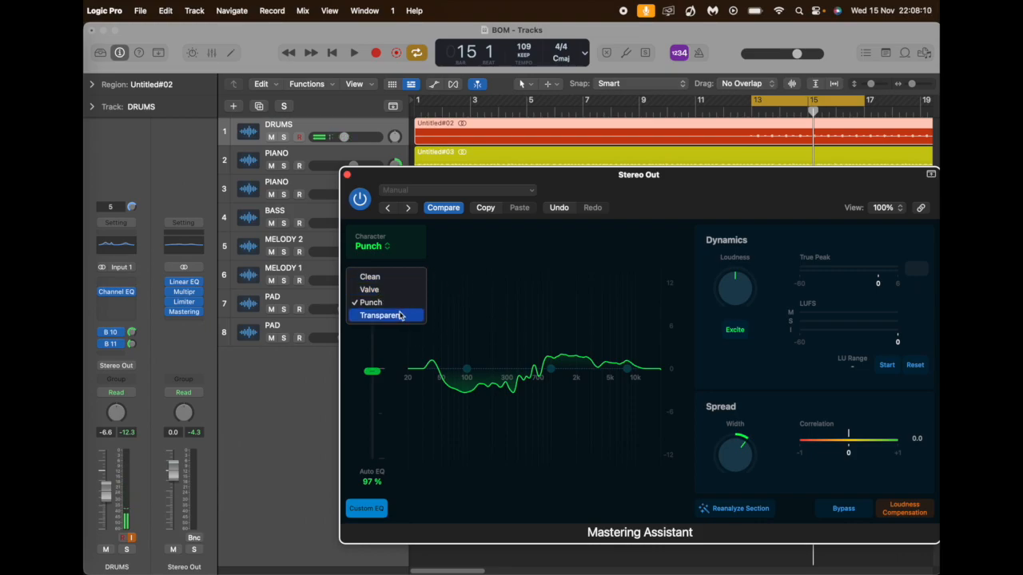
pyautogui.click(725, 372)
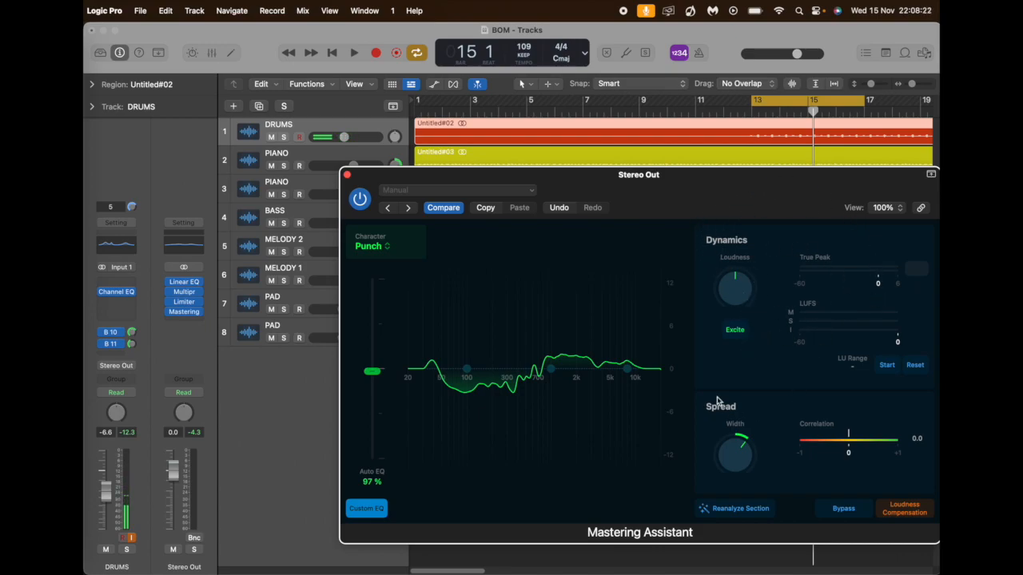
# Play the mix and raise Mastering Assistant's Loudness to +0.02, then stop playback
pyautogui.press('space')
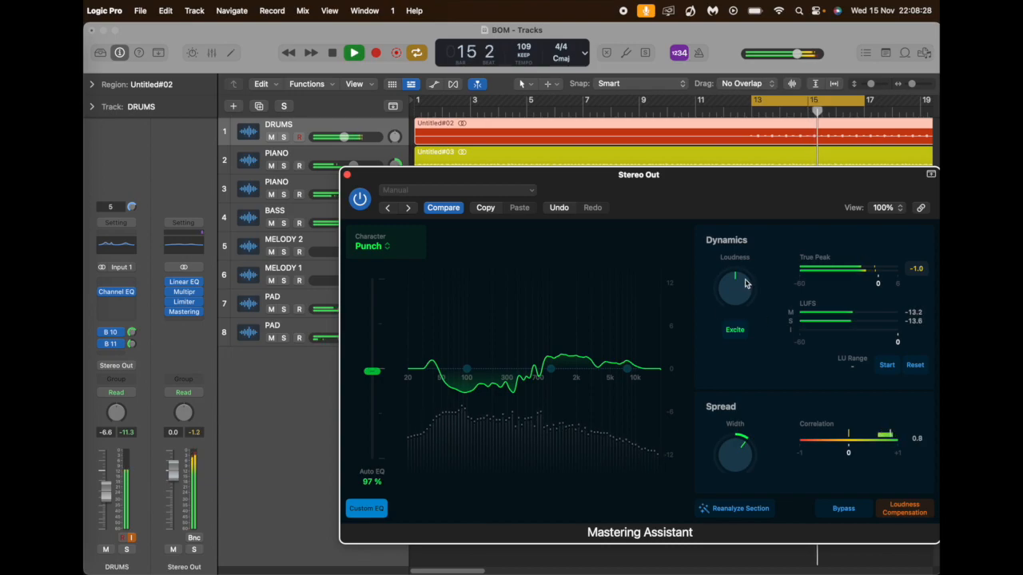
pyautogui.moveTo(737, 296)
pyautogui.moveTo(737, 297)
pyautogui.mouseDown()
pyautogui.moveTo(727, 253)
pyautogui.moveTo(732, 293)
pyautogui.mouseUp()
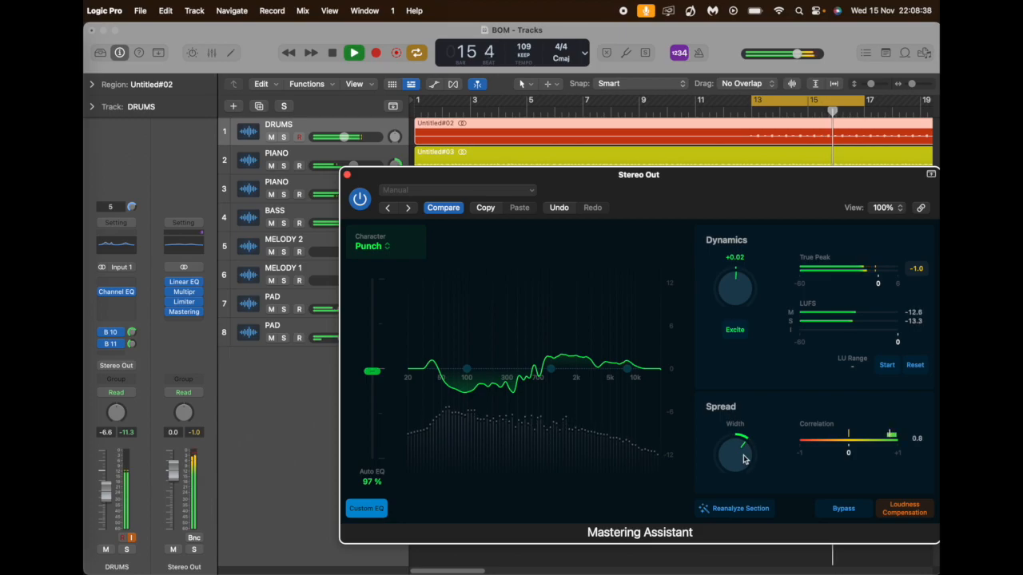
pyautogui.press('space')
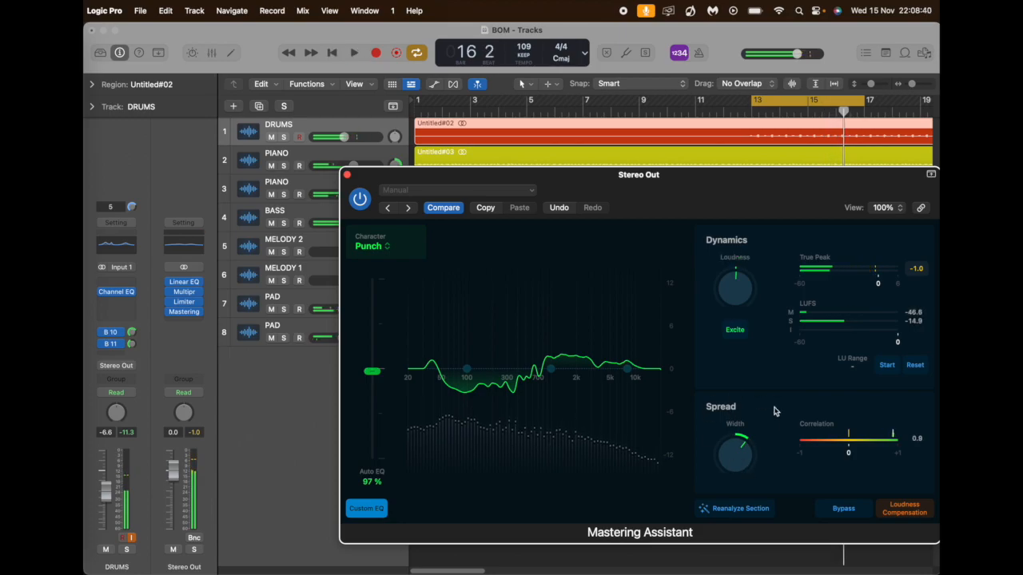
# Reduce the stereo spread Width to the dial's centre position and briefly audition the mix
pyautogui.moveTo(737, 446); pyautogui.dragTo(743, 484)
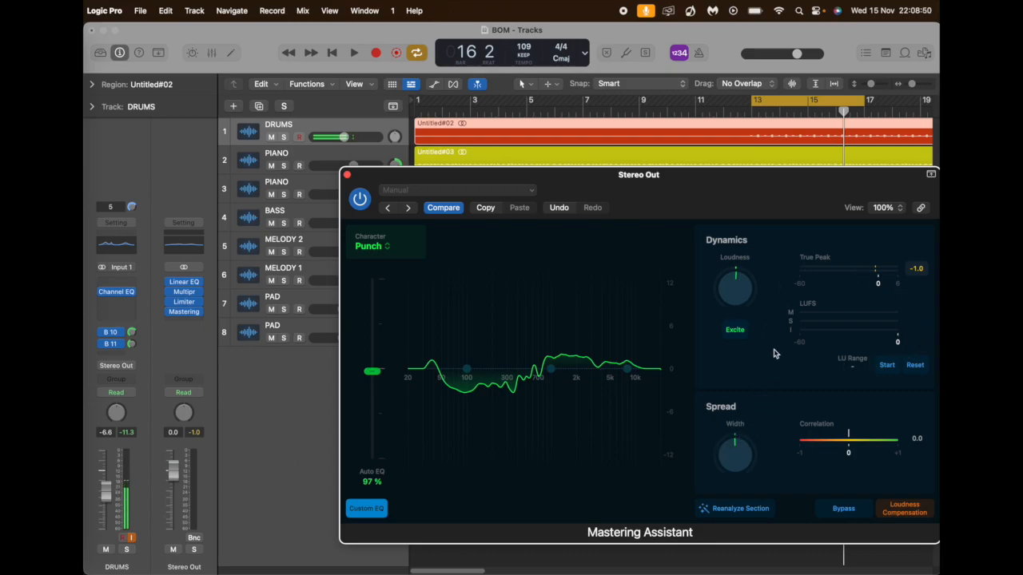
pyautogui.press('space')
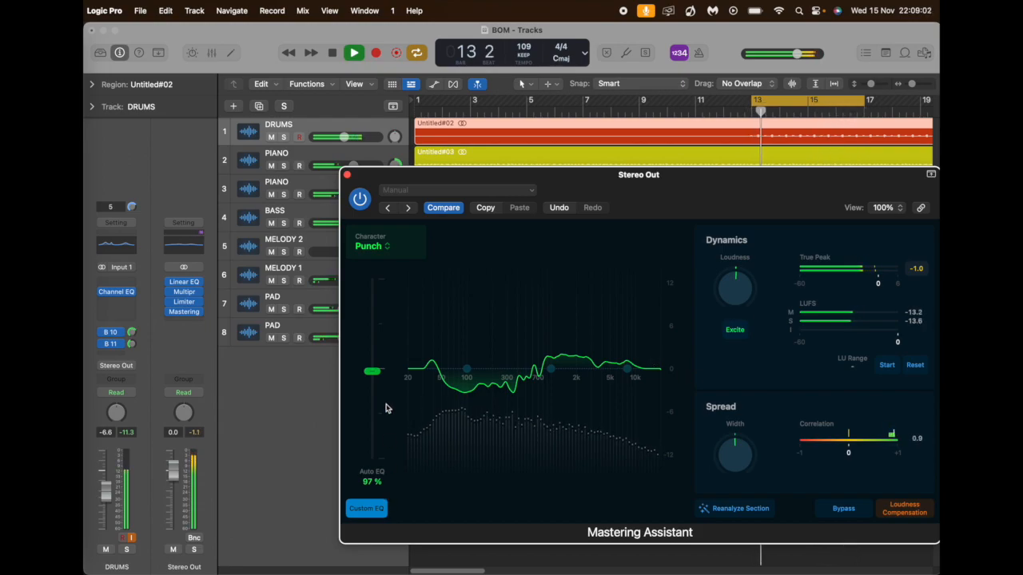
pyautogui.press('space')
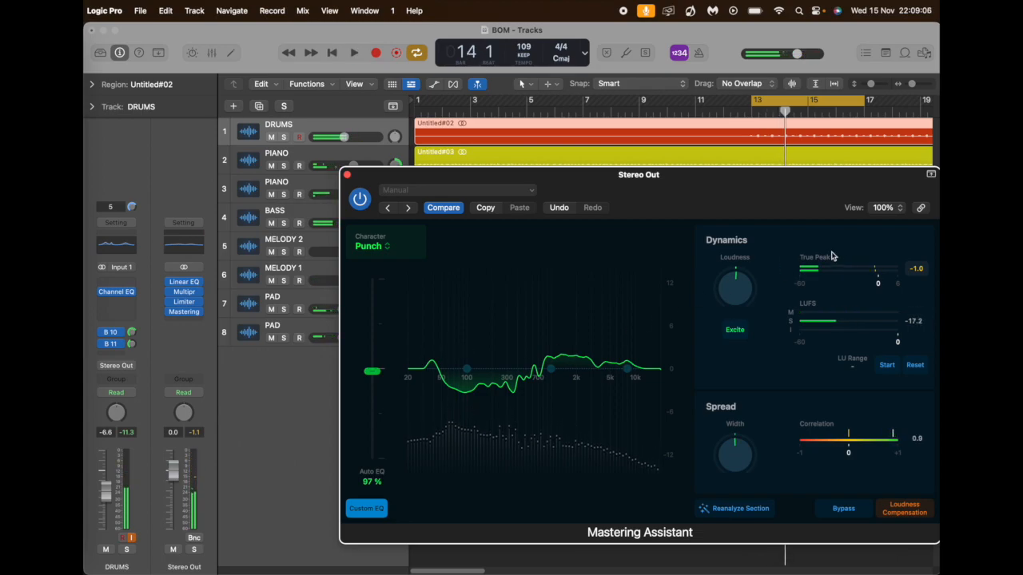